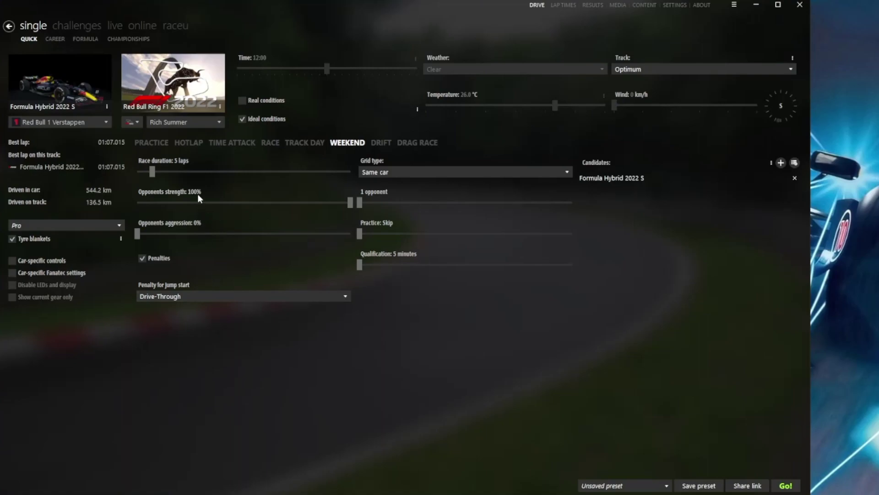
Step: Open the car selection for the player's Formula Hybrid 2022 S from the Quick race screen
mouse_move(47, 85)
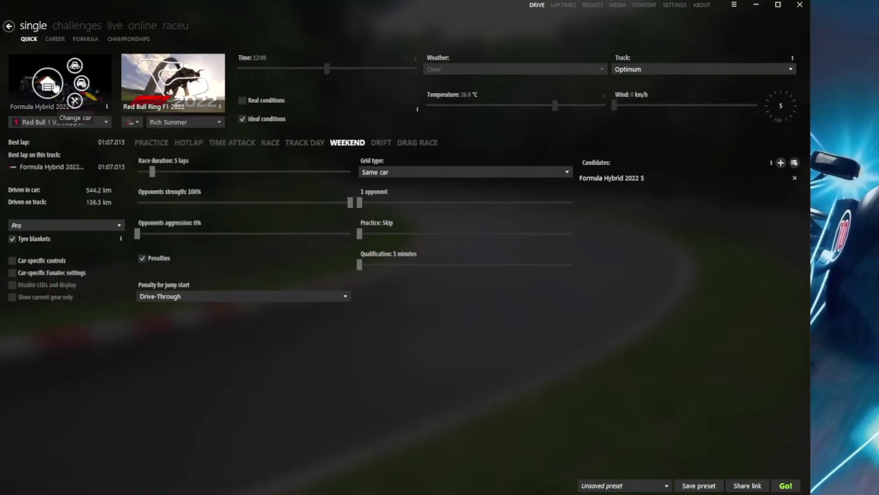
mouse_move(72, 124)
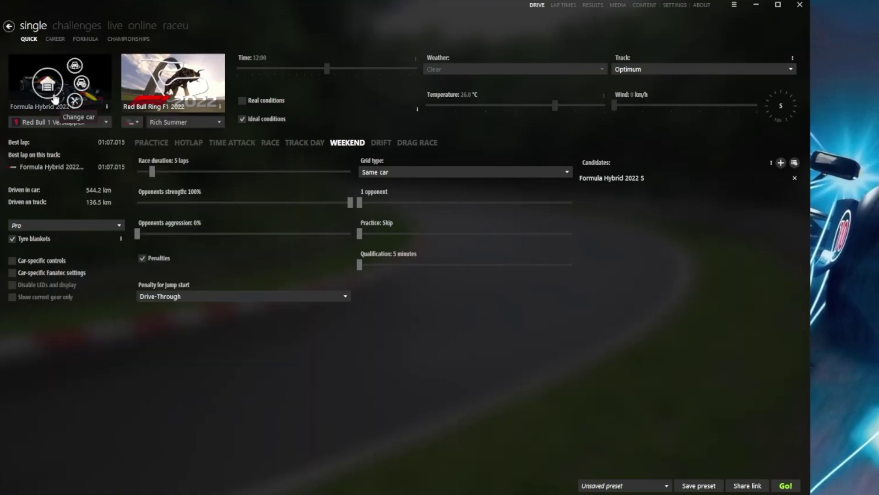
left_click(47, 86)
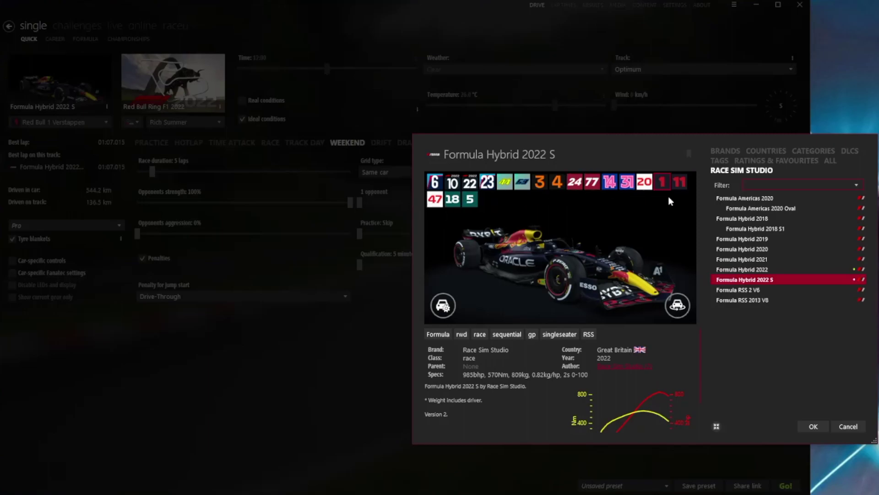
Step: Preview Formula Hybrid 2022, then confirm Formula Hybrid 2022 S as the player's car
left_click(746, 271)
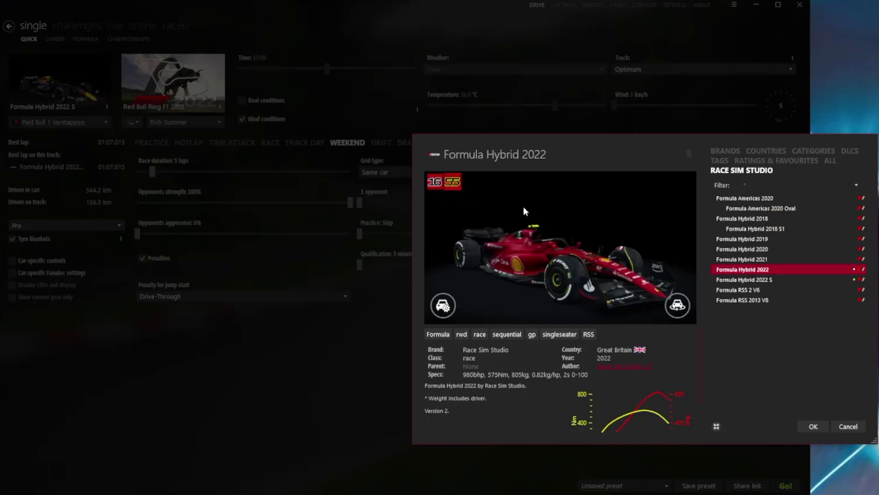
left_click(733, 279)
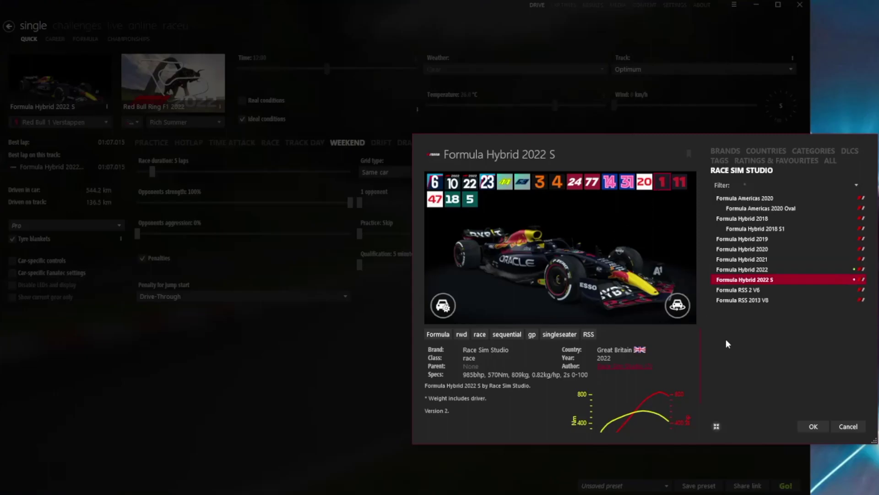
left_click(817, 425)
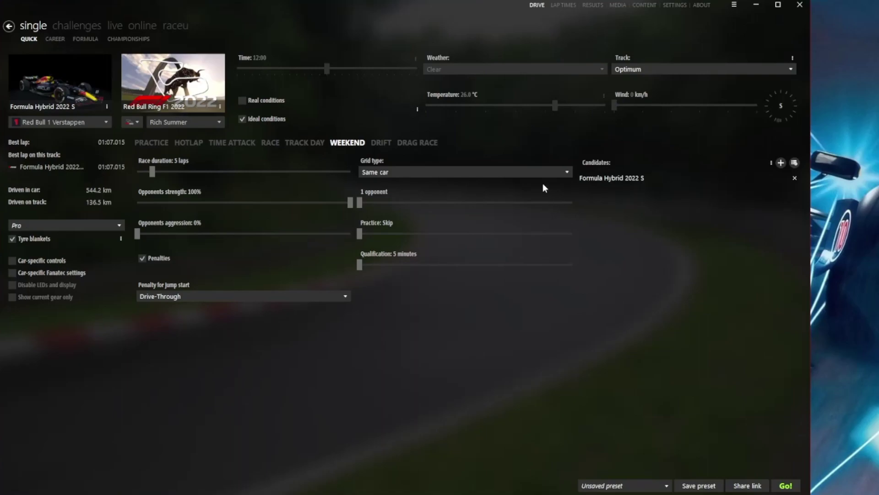
Step: Switch the grid type to Custom and add two Formula Hybrid 2022 opponents
left_click(567, 170)
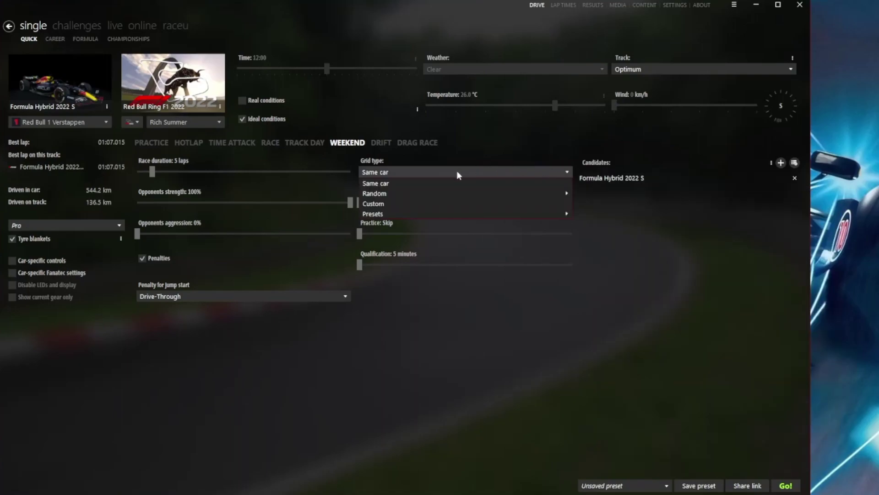
left_click(398, 200)
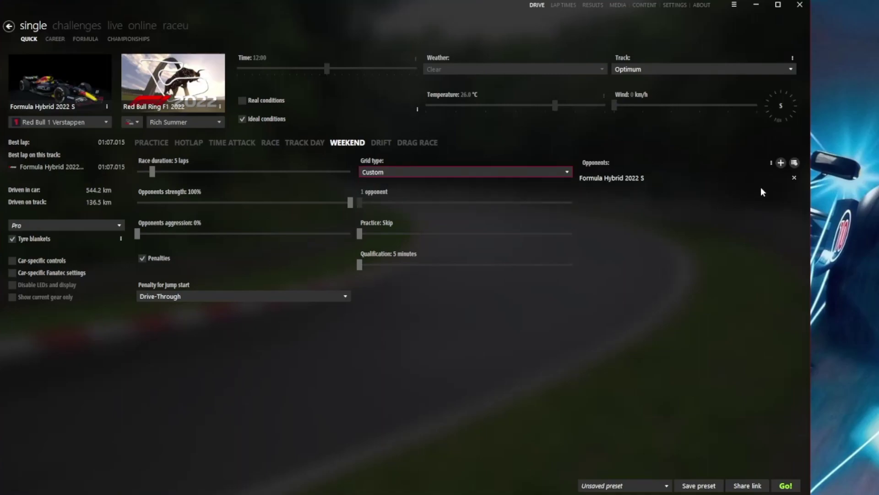
left_click(781, 163)
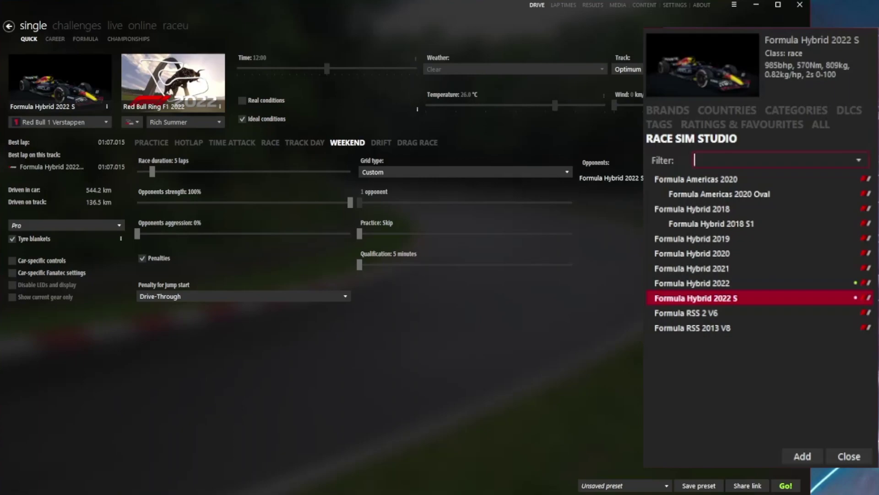
left_click(705, 278)
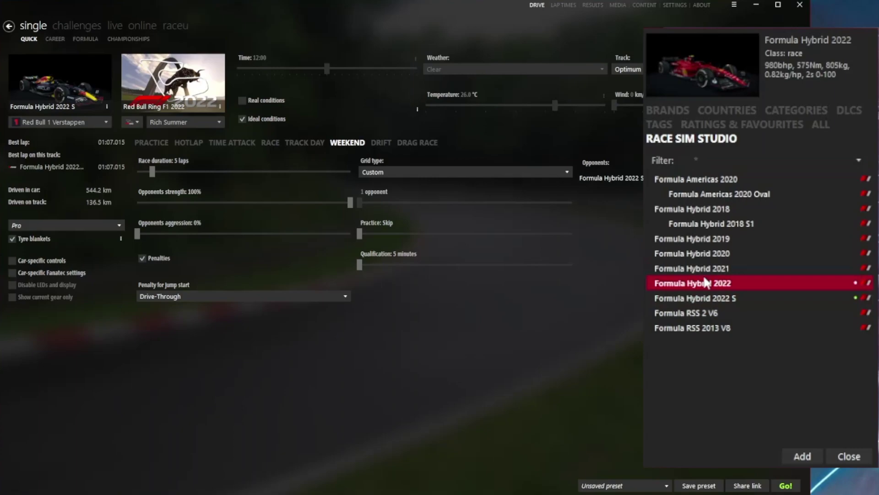
left_click(804, 455)
left_click(802, 458)
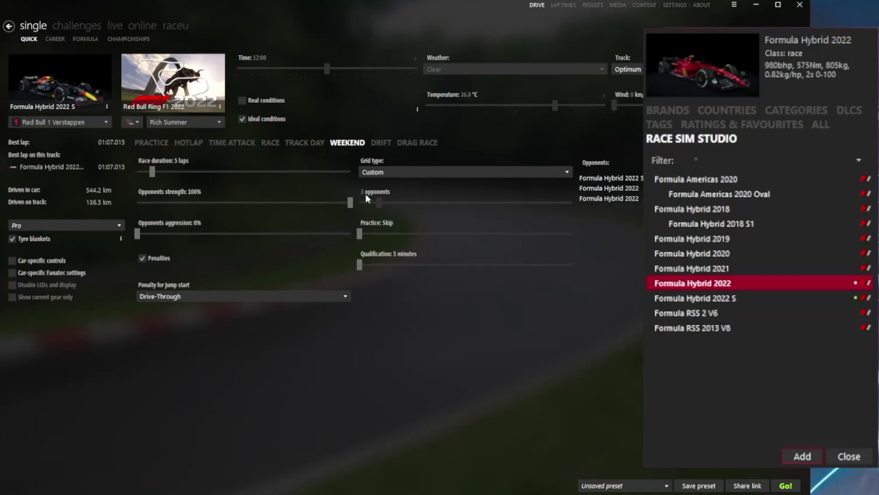
Step: Fill the rest of the grid with Formula Hybrid 2022 S opponents and open the detailed opponent table
left_click(713, 298)
left_click(803, 457)
left_click(803, 457)
left_click(803, 457)
left_click(803, 457)
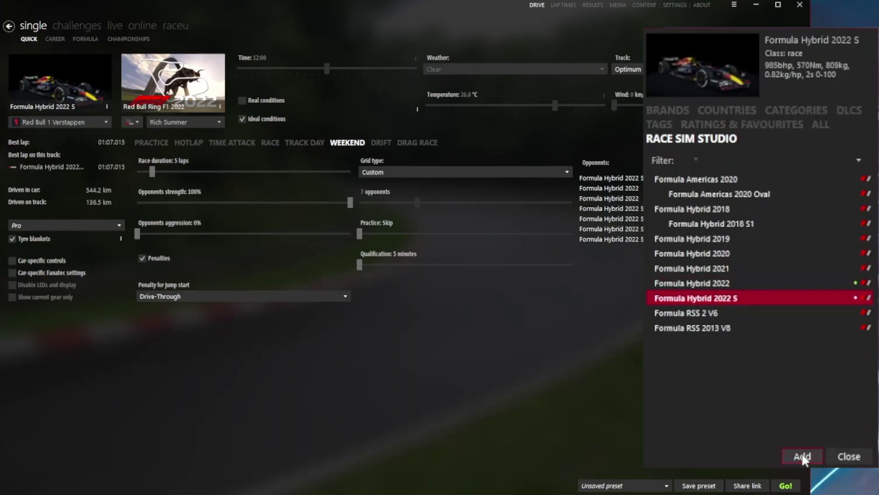
left_click(802, 457)
left_click(802, 457)
left_click(802, 457)
left_click(803, 457)
left_click(803, 457)
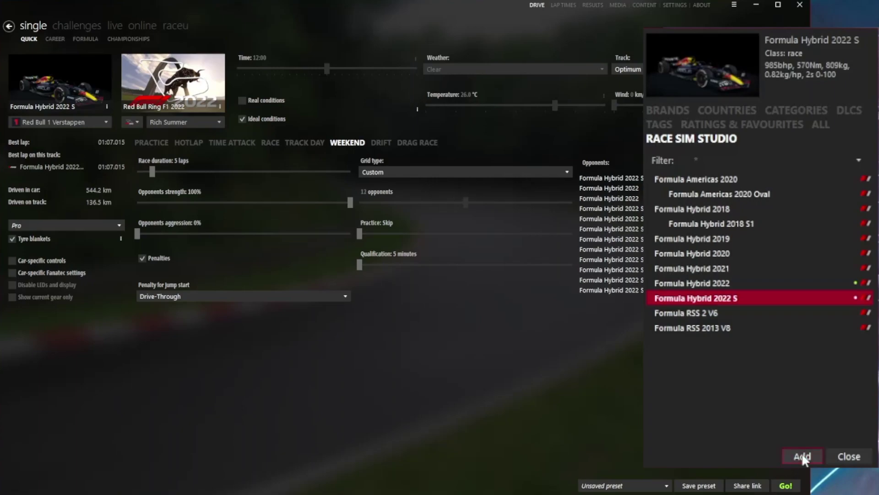
left_click(803, 457)
left_click(803, 457)
left_click(803, 457)
left_click(803, 458)
left_click(802, 457)
left_click(802, 457)
left_click(802, 457)
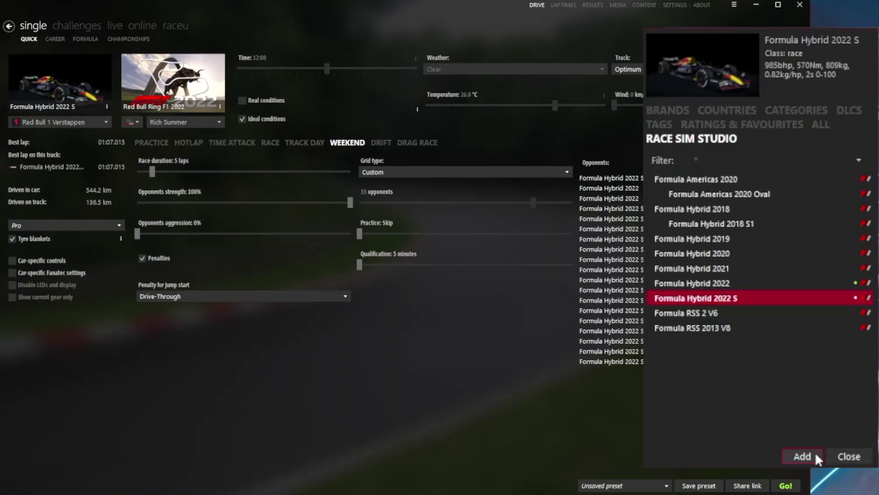
left_click(848, 457)
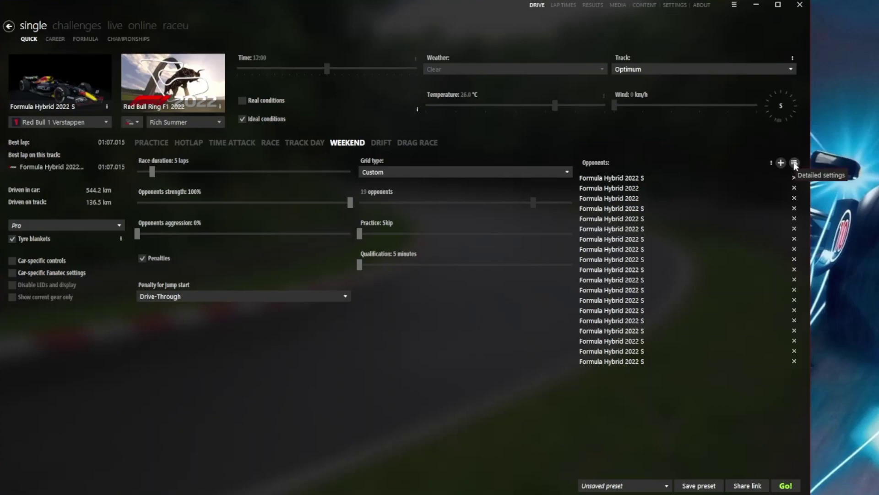
left_click(795, 164)
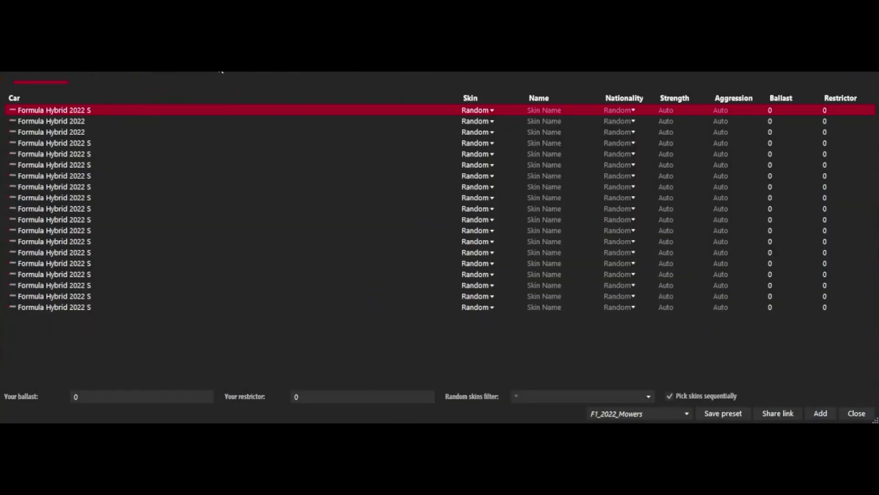
Step: Move the first Formula Hybrid 2022 S to third and give the top two cars Ferrari 16 and Ferrari 55 skins
left_click_drag(69, 113, 69, 133)
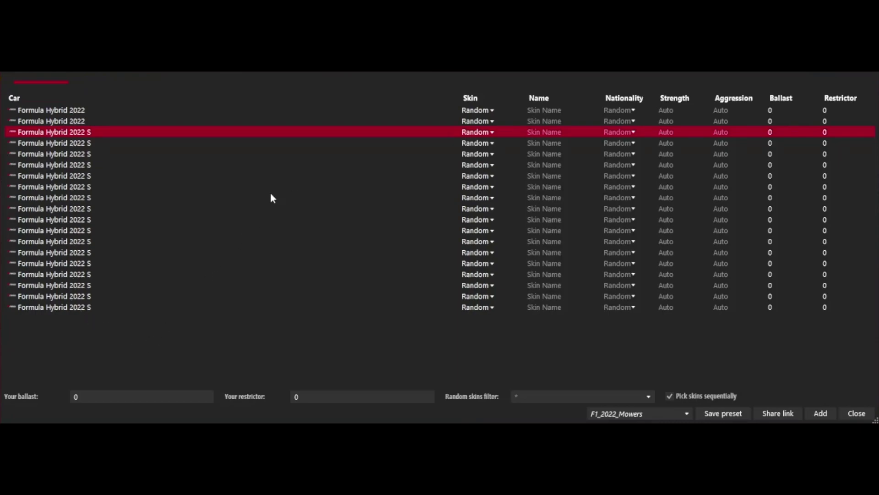
left_click(497, 114)
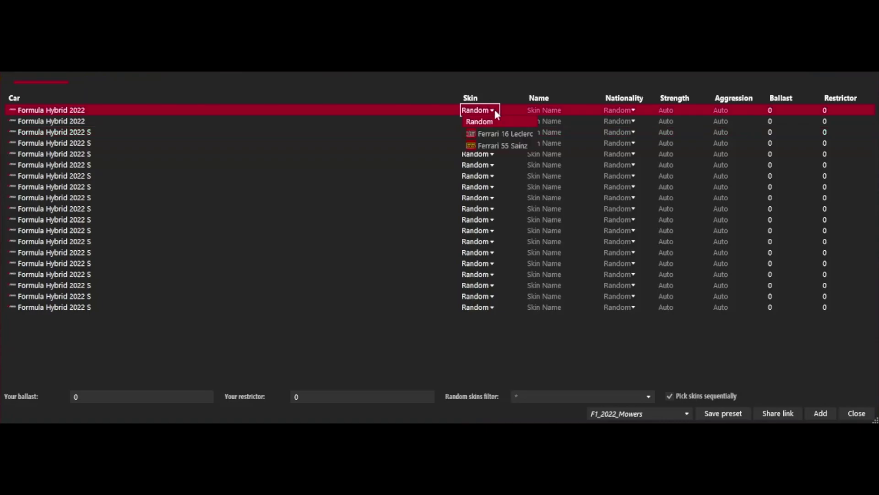
left_click(495, 133)
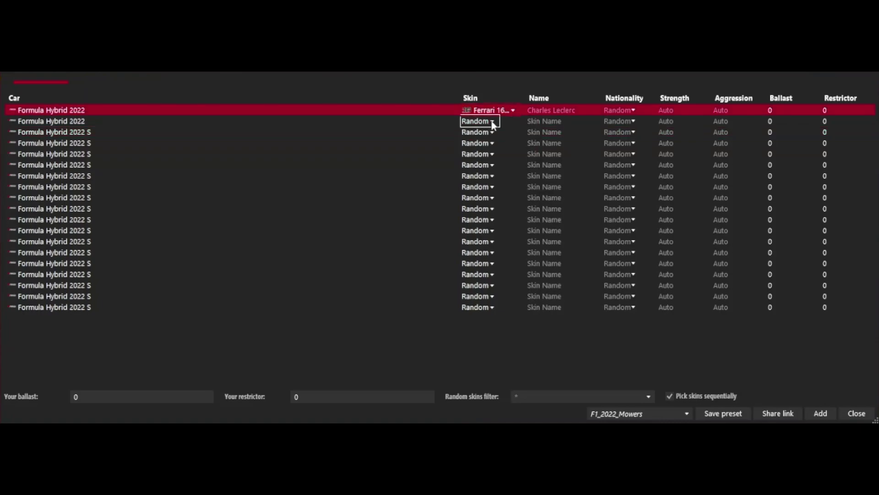
left_click(494, 123)
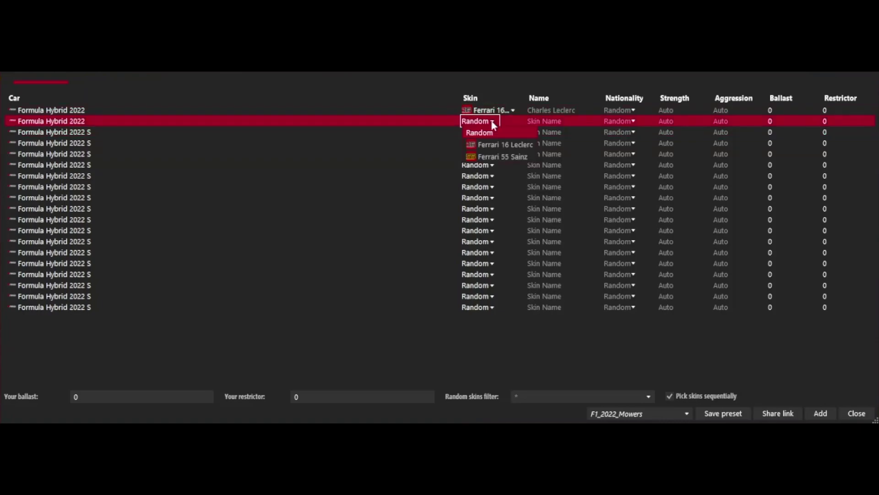
left_click(492, 155)
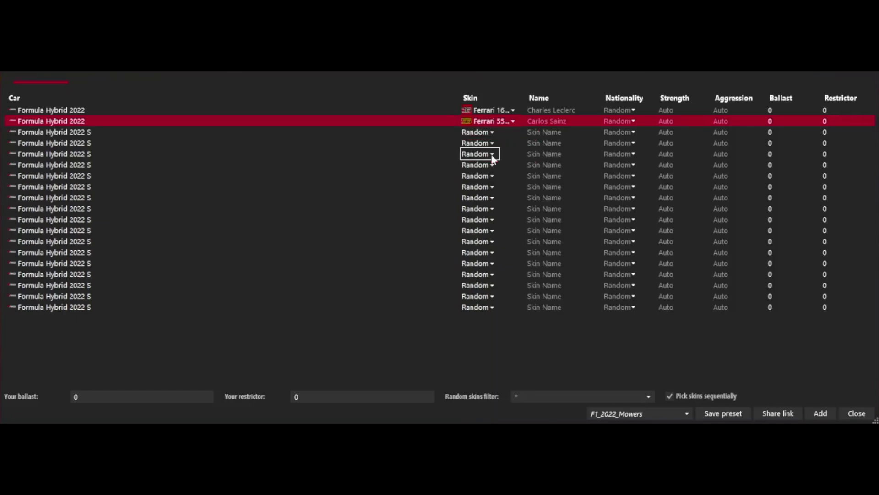
Step: Assign 2022 team skins to all the remaining opponent cars
left_click(493, 132)
left_click(504, 324)
left_click(493, 143)
left_click(504, 214)
left_click(493, 154)
left_click(504, 238)
left_click(493, 165)
left_click(504, 260)
left_click(521, 330)
left_click(493, 208)
left_click(493, 231)
left_click(493, 275)
left_click(493, 264)
left_click(493, 285)
left_click(493, 307)
left_click(504, 257)
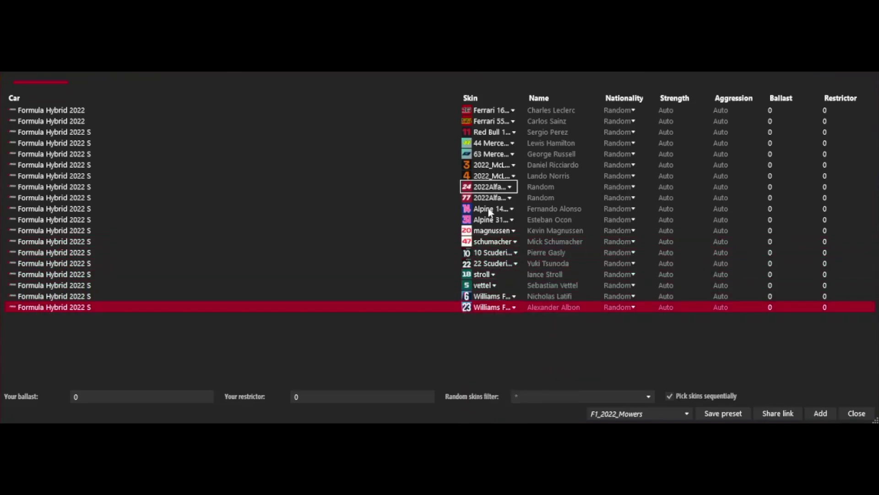
Step: Enter the correct driver names for the eighth, ninth and sixteenth cars
double_click(540, 186)
type("Zhou Guanyu")
double_click(543, 198)
type("Valtteri Bottas")
double_click(542, 274)
type("Lance Stroll")
Step: Set opponent nationalities such as Monaco, Fin, Spain, France and Denmark
double_click(619, 110)
type("Monaco")
double_click(619, 197)
type("Finl")
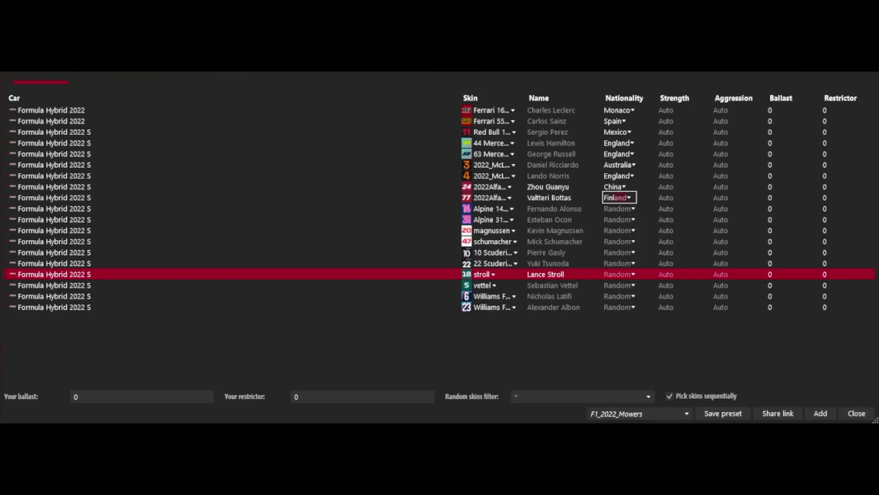
key("Return")
double_click(619, 209)
type("Spain")
double_click(619, 220)
type("France")
double_click(619, 231)
type("Denmark")
double_click(619, 307)
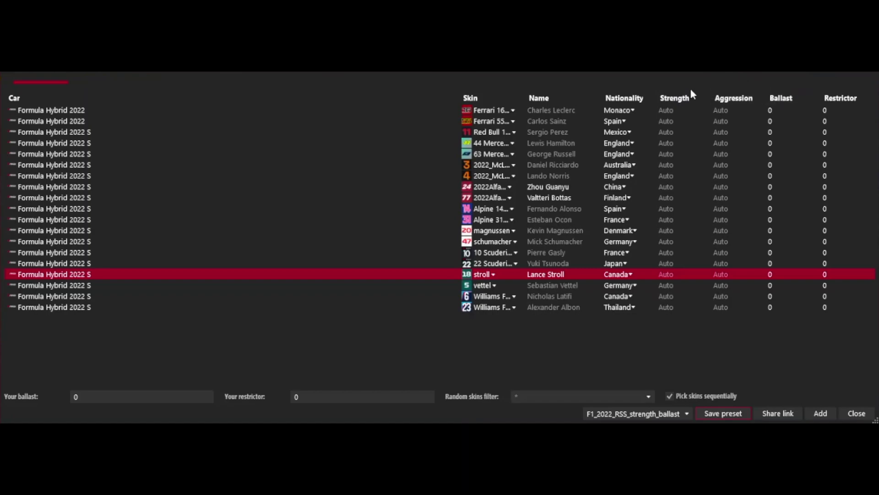
left_click(666, 110)
Step: Give the first opponents strengths of 100 and 98, starting on the third
left_click(669, 108)
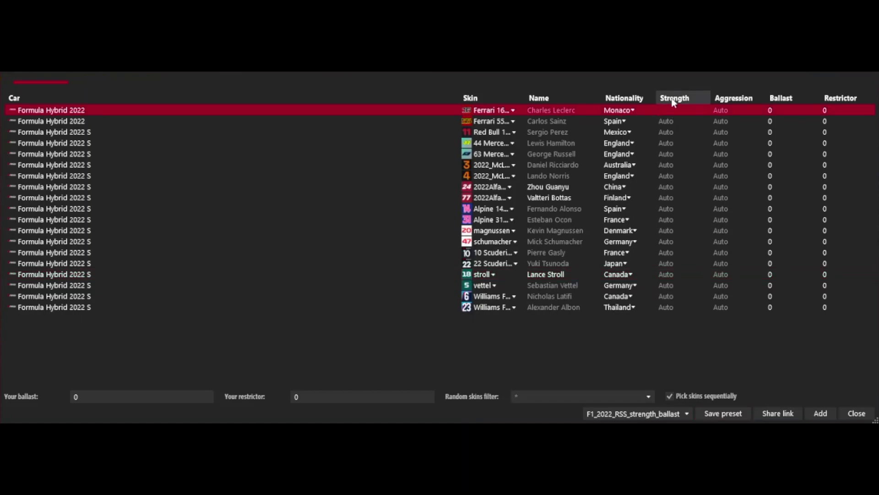
type("100")
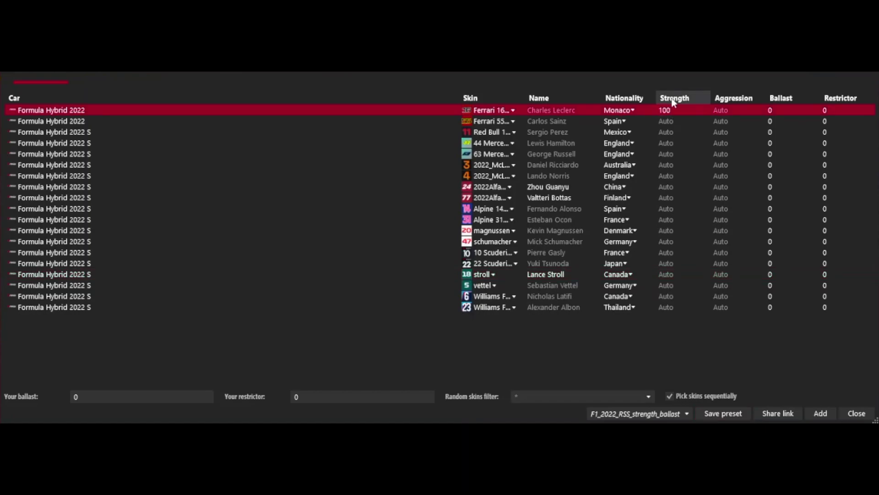
key("Return")
left_click(669, 121)
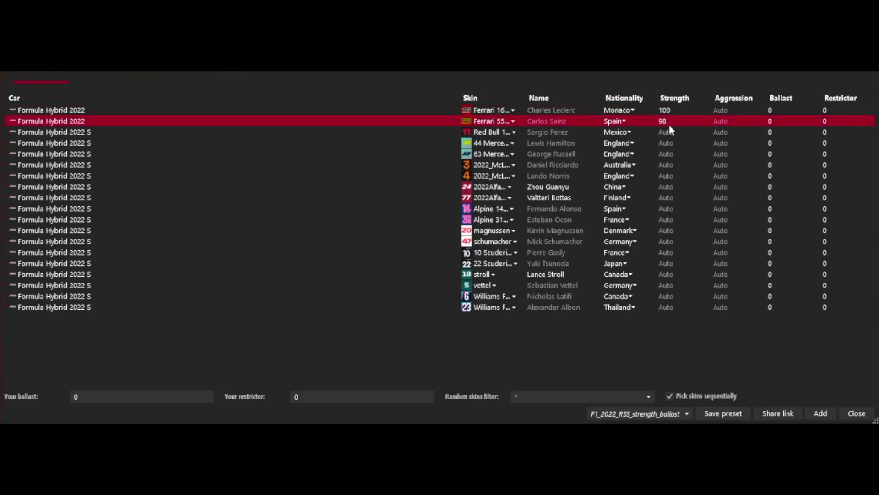
key("Return")
left_click(666, 132)
type("97 100")
Step: Enter strengths 99, 97, 98, 93, 97, 100, 94, 96, 95, 96, 94, 92, 98, 92 for the remaining cars
left_click(669, 154)
type("99")
left_click(669, 165)
type("97 98")
left_click(666, 186)
type("9")
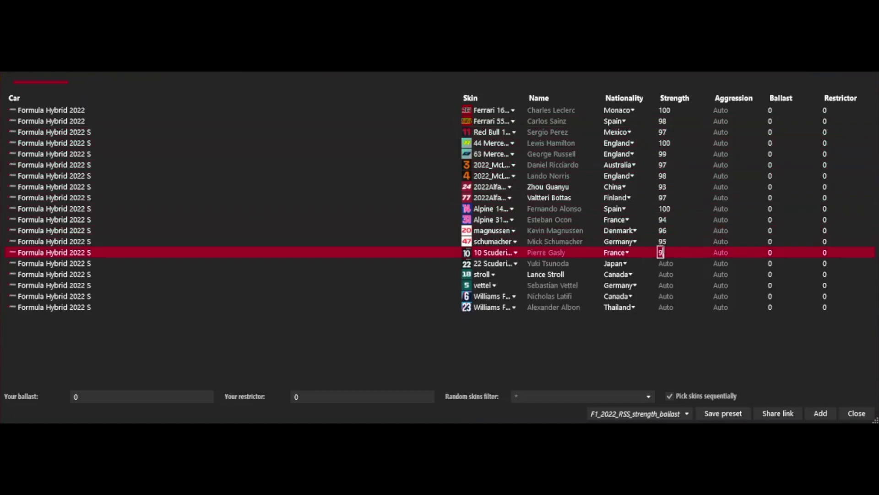
type("3 97 100 94 96 95 96 94 92 98 92")
left_click(667, 307)
type("95")
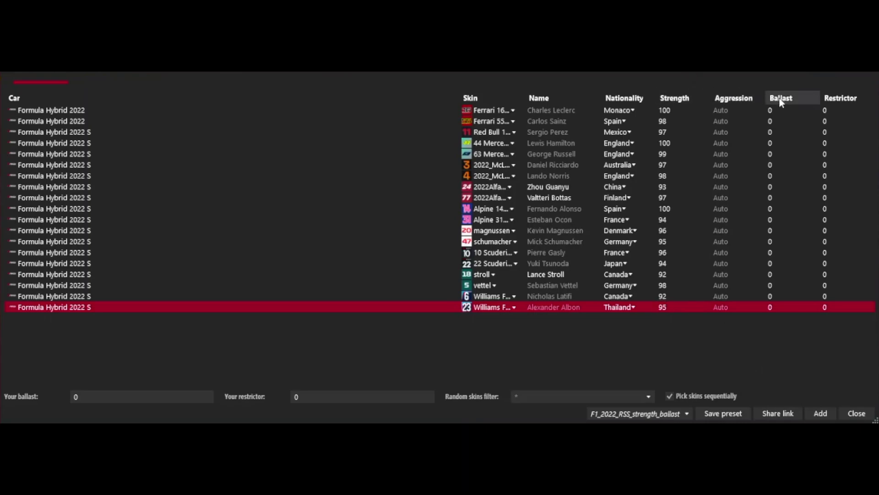
Step: Keep the first car's ballast at 0 and set the second car's ballast to 2
left_click(766, 109)
left_click(765, 109)
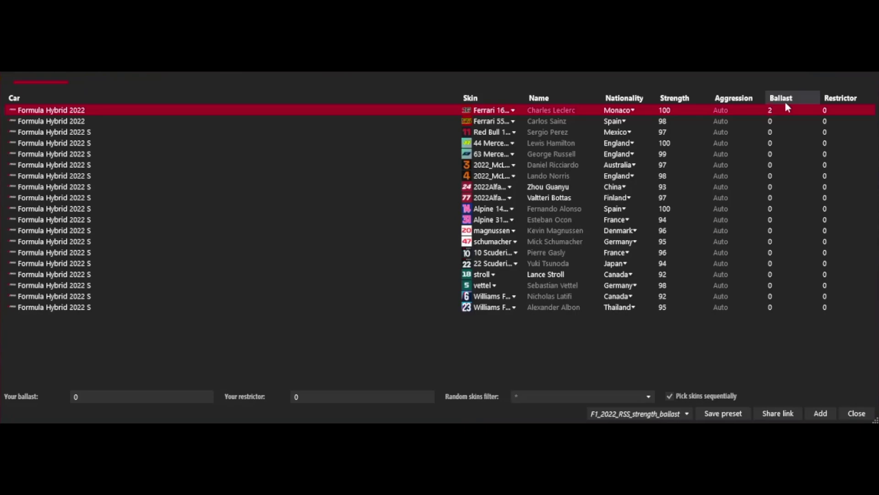
left_click(771, 121)
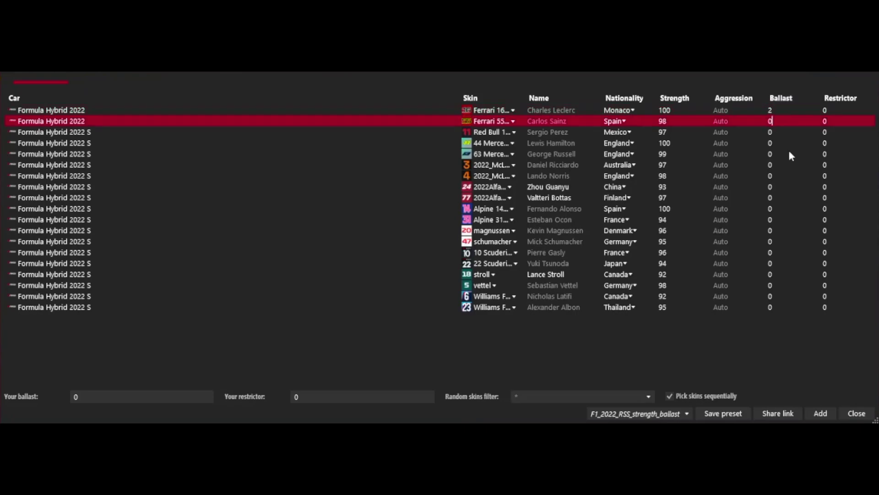
key("BackSpace")
type("2")
Step: Enter ballasts 10, 10, 20, 20, 19, 19, 16, 16, 24, 24, 32, 30 and save the preset
left_click(771, 143)
type("10")
key("Return")
type("10")
key("Return")
type("20 20 19 19 16 16 24 24")
key("Return")
type("32")
key("Return")
type("32")
key("Return")
type("30")
key("Return")
type("30")
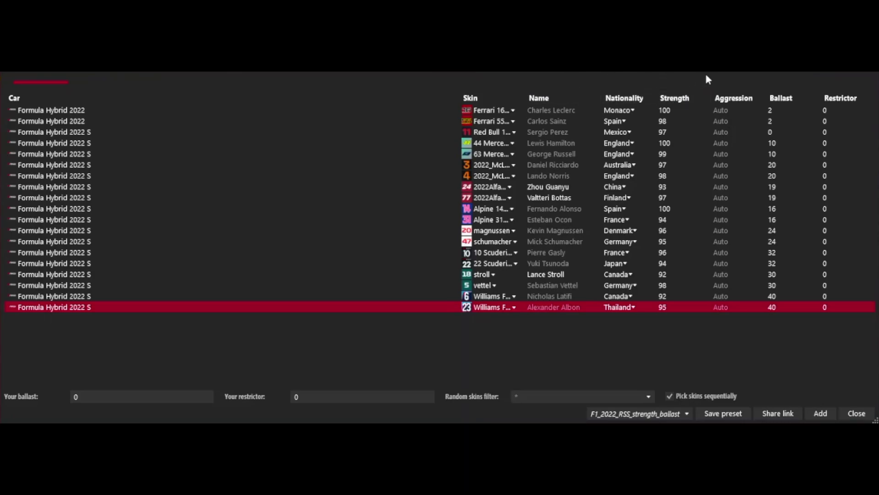
left_click(724, 413)
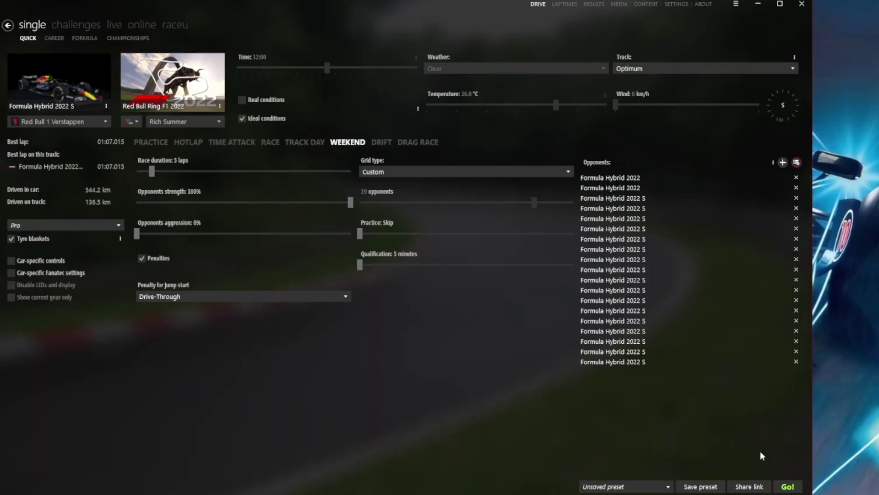
Step: Launch the 5-lap weekend race at Red Bull Ring with Go!
left_click(788, 486)
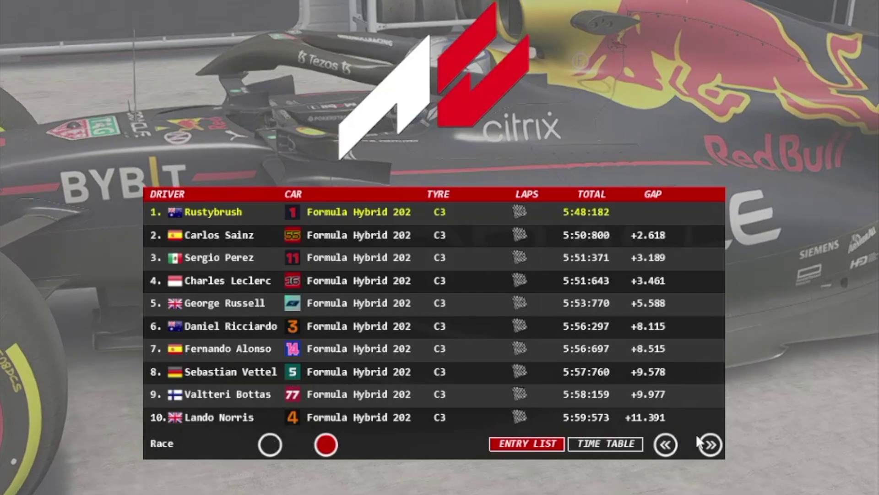
Step: Check finishing positions 11–20, return to the top ten, then show the lap-time table
left_click(710, 445)
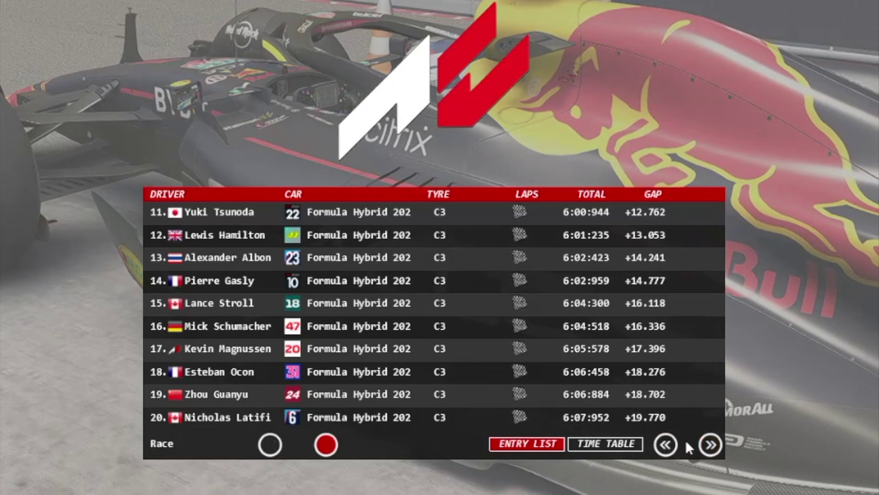
left_click(666, 444)
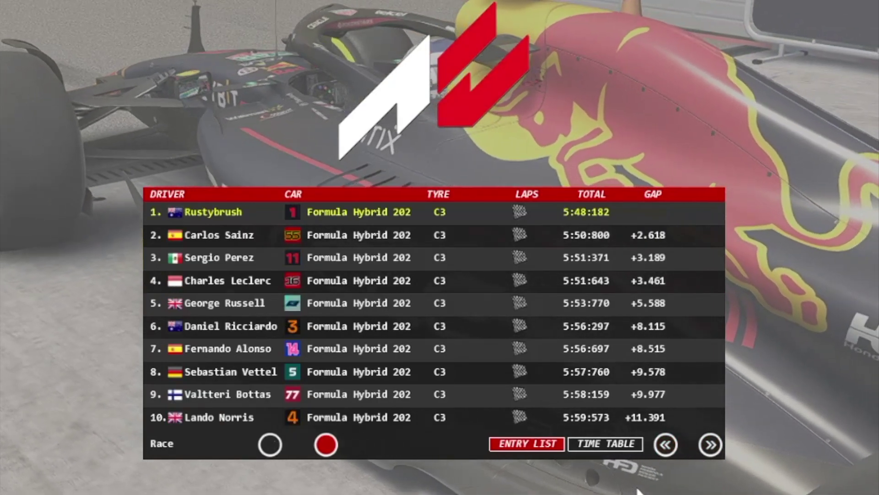
left_click(613, 446)
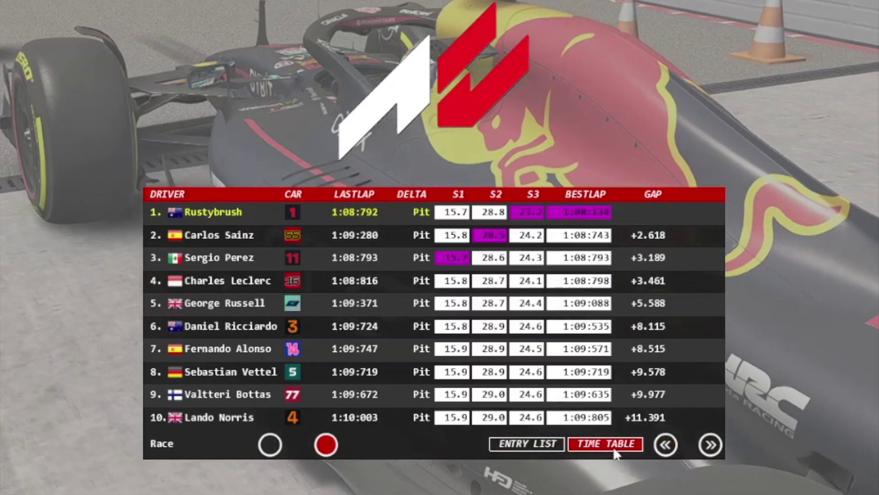